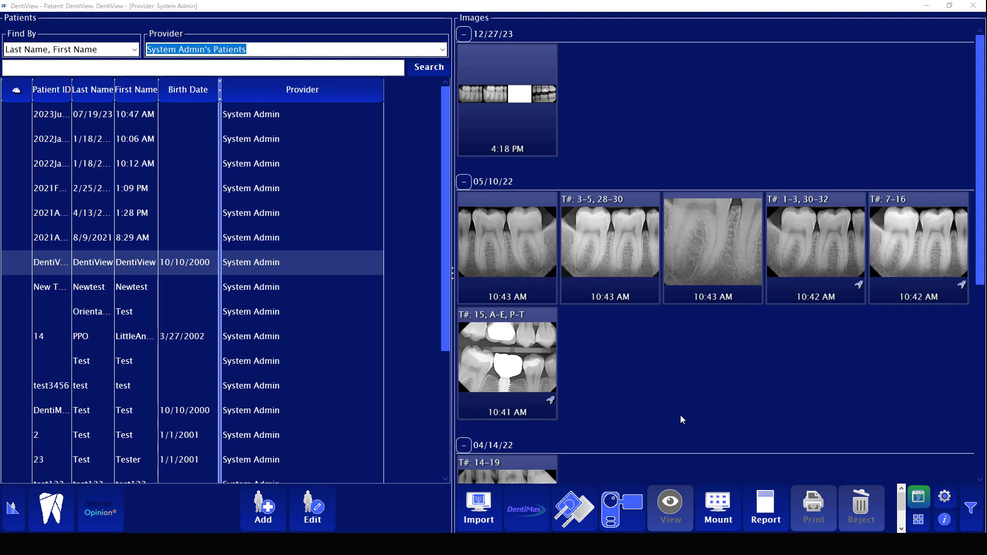
Open the 12/27/23 4 BW mount with the 04/14/22 T#: 14-19 bitewing in the Mount Viewer.
{"action": "left_click", "coordinate": [519, 128]}
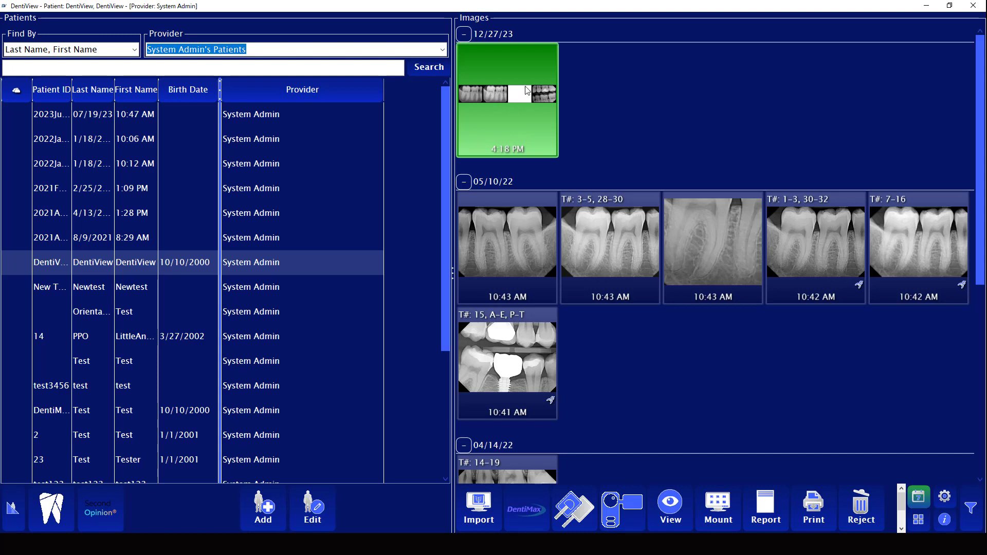
{"action": "scroll", "coordinate": [598, 97], "scroll_direction": "down", "scroll_amount": 1}
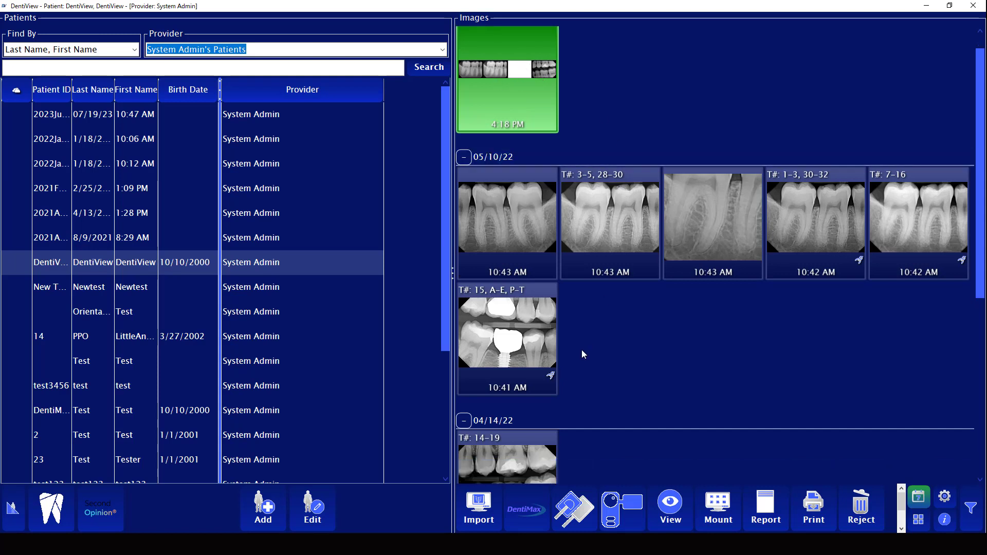
{"action": "left_click", "coordinate": [517, 455], "text": "ctrl"}
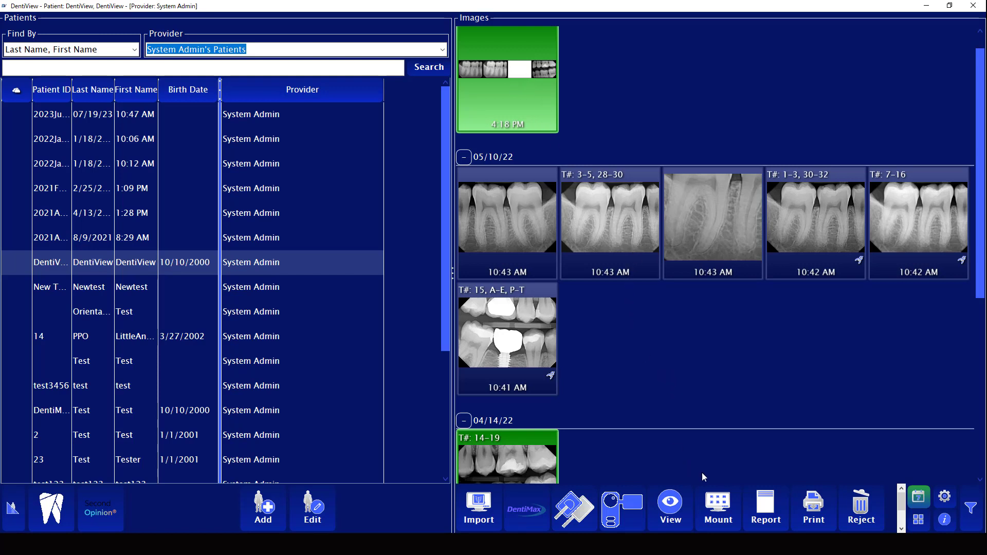
{"action": "left_click", "coordinate": [717, 505]}
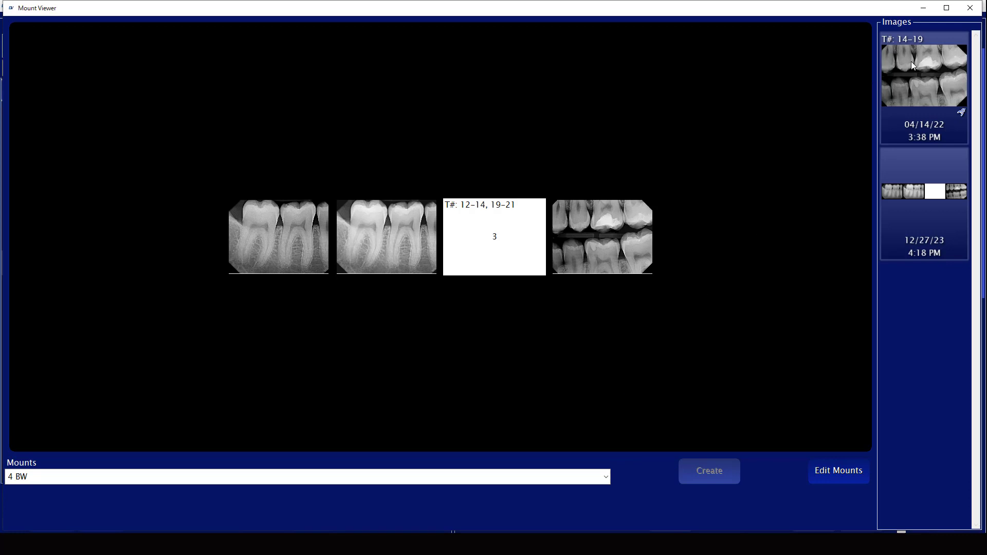
Place the T#: 14-19 bitewing into empty tile 3, accepting the anatomical region overwrite.
{"action": "left_click_drag", "start_coordinate": [911, 62], "coordinate": [509, 238]}
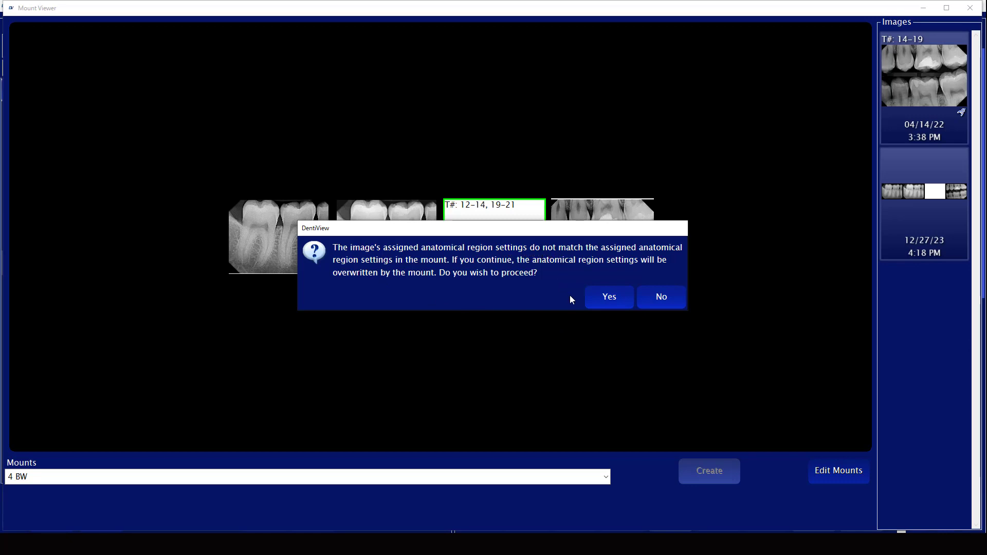
{"action": "left_click", "coordinate": [605, 296]}
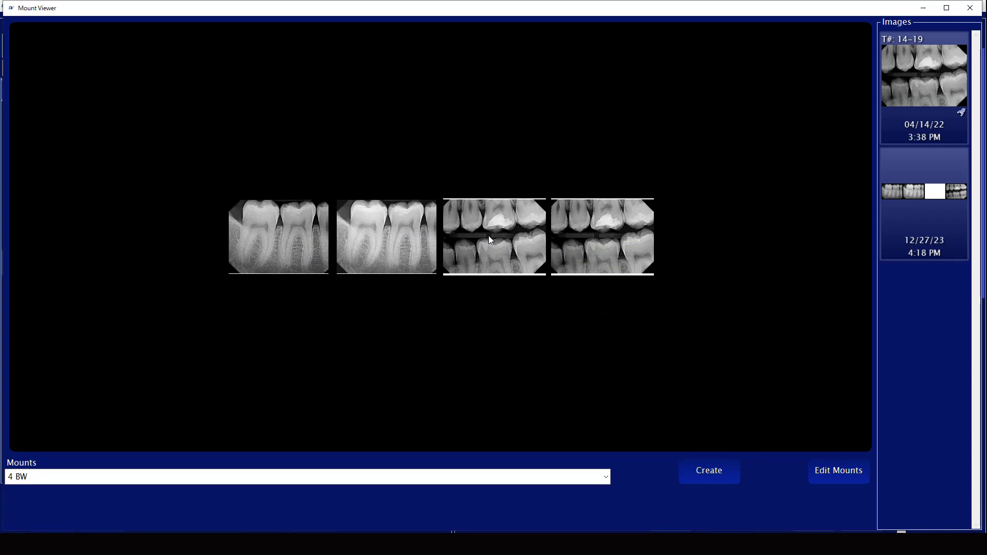
Save the completed layout as an edit to the existing 12/27/23 mount.
{"action": "left_click", "coordinate": [704, 470]}
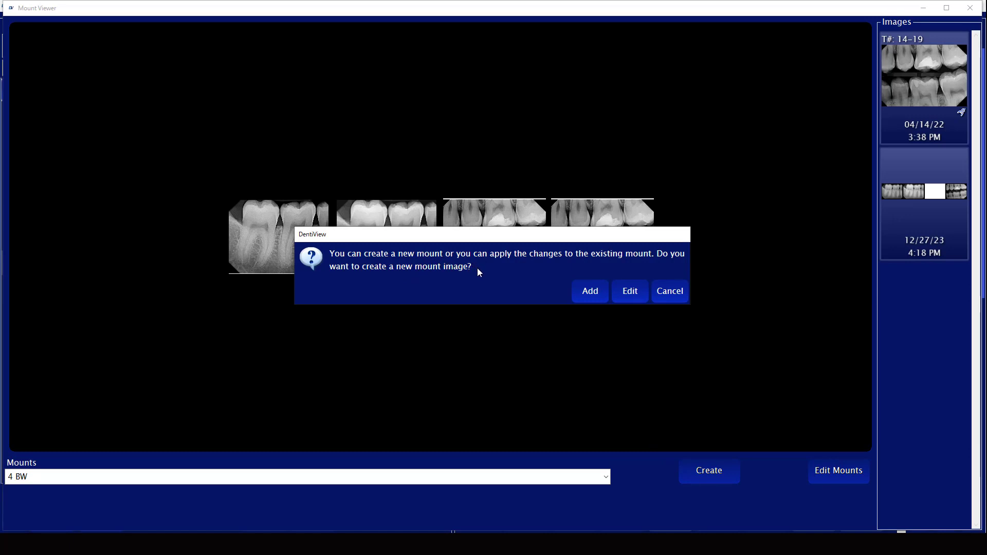
{"action": "left_click", "coordinate": [632, 290]}
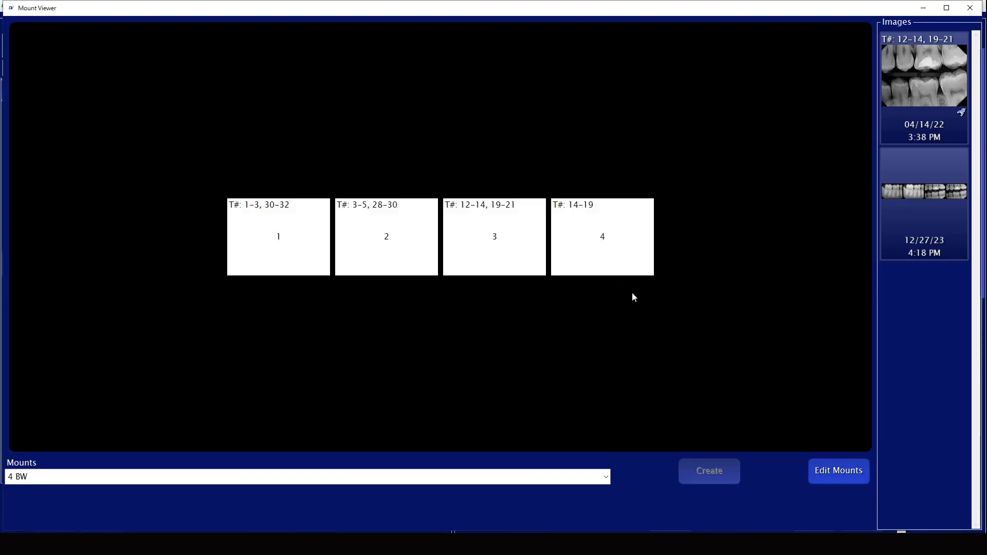
Close the Mount Viewer and select the 4:18 PM mount to confirm four bitewings.
{"action": "left_click", "coordinate": [971, 8]}
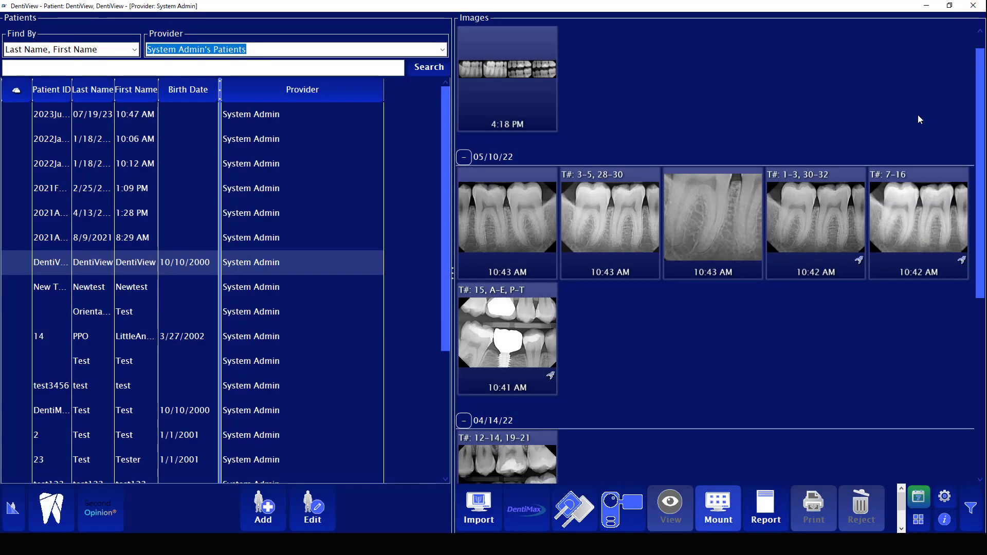
{"action": "left_click", "coordinate": [527, 100]}
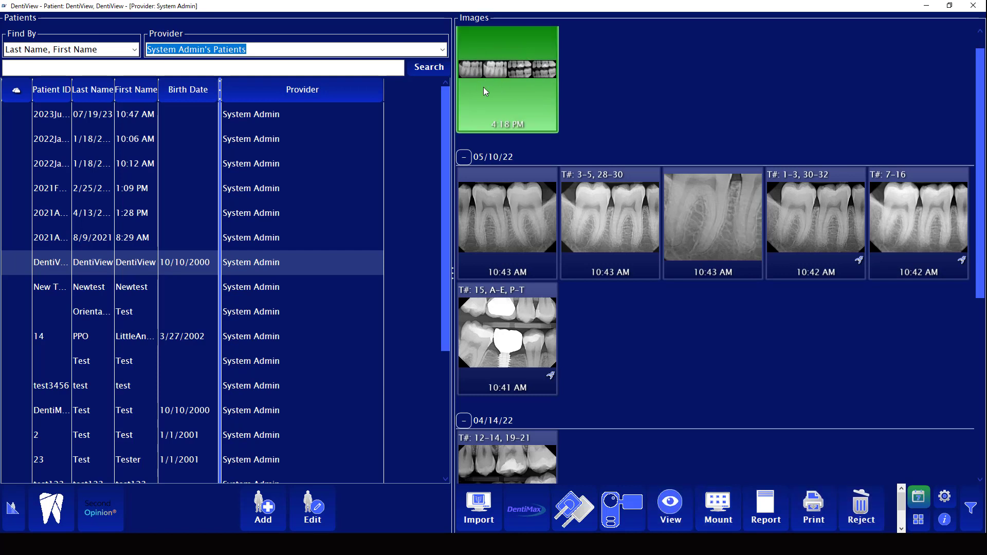